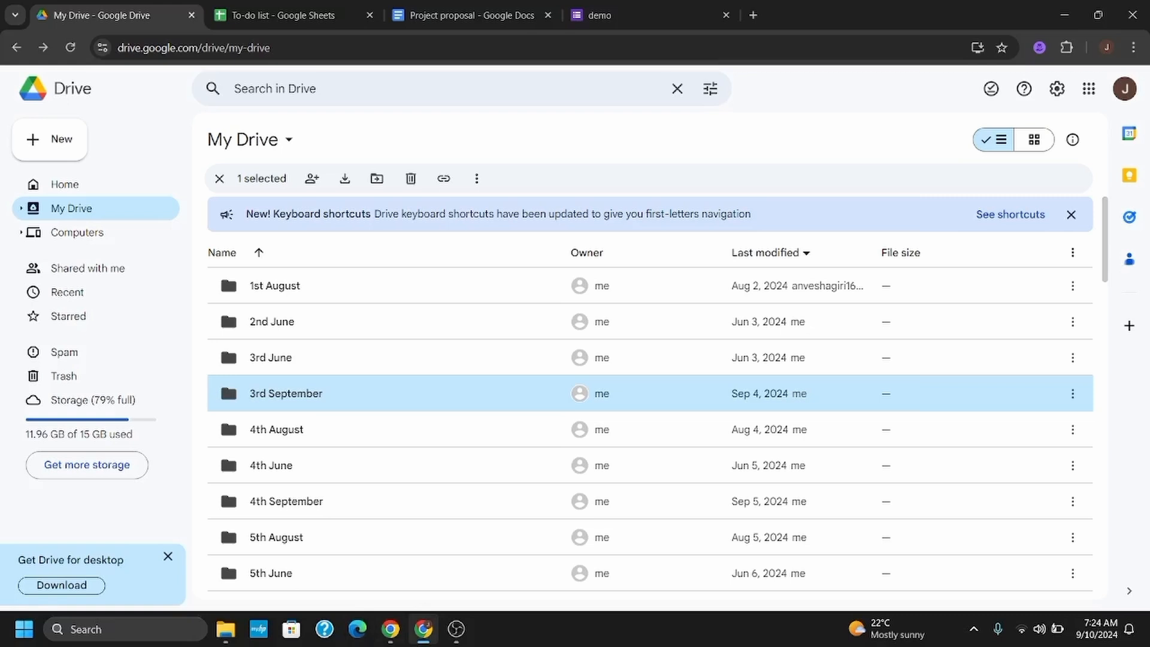
{"action": "scroll", "coordinate": [368, 444], "scroll_direction": "down", "scroll_amount": 10}
Review the To-do list spreadsheet's File > Download export formats and dismiss the menu
{"action": "left_click", "coordinate": [283, 15]}
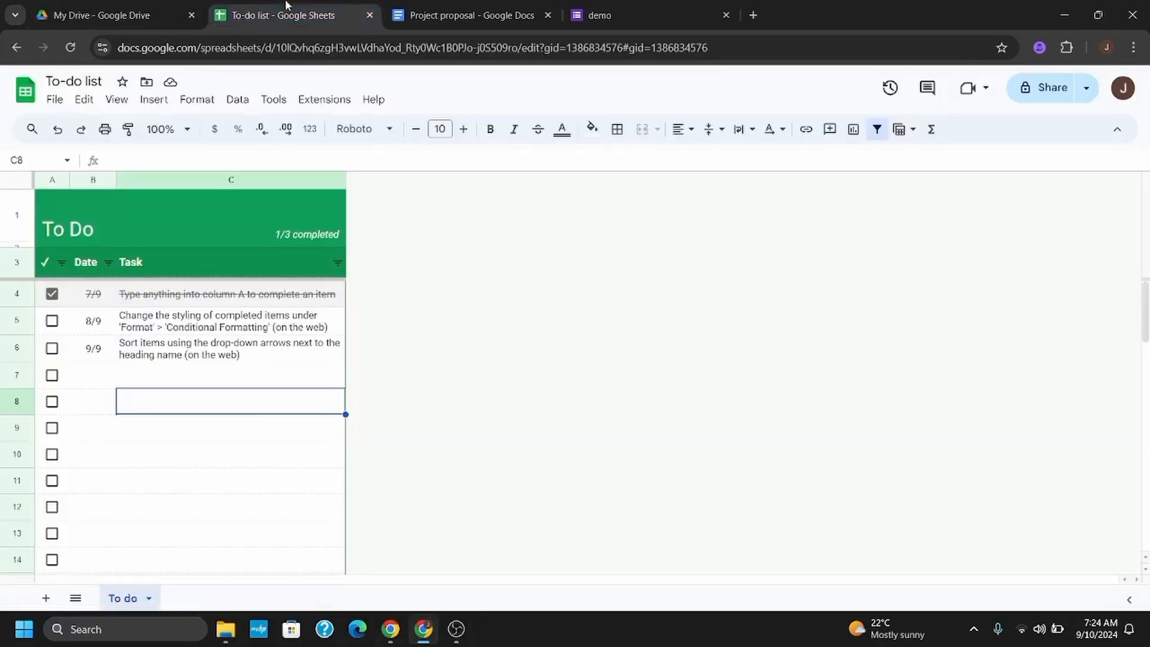
{"action": "left_click", "coordinate": [496, 9]}
{"action": "left_click", "coordinate": [364, 8]}
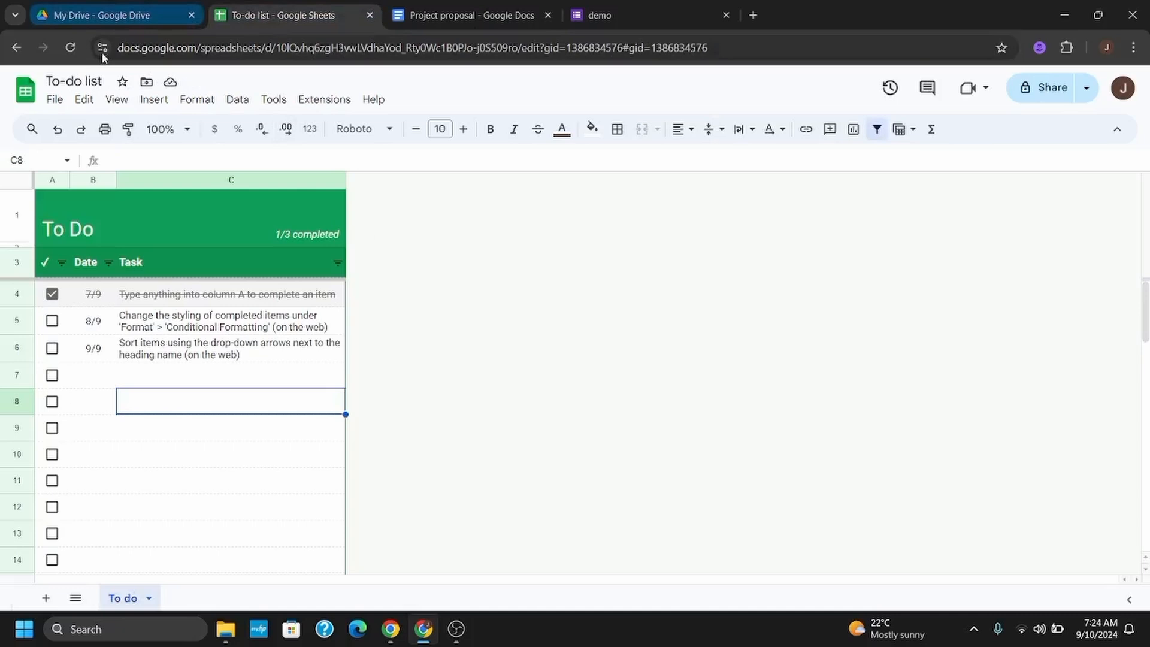
{"action": "left_click", "coordinate": [55, 100]}
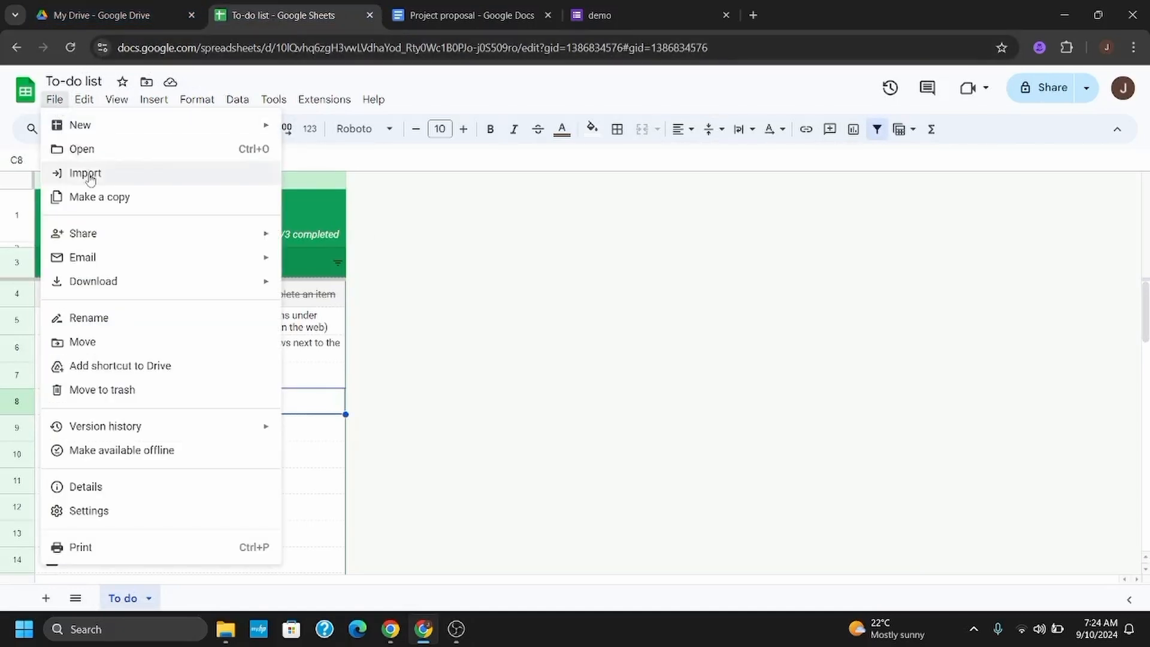
{"action": "mouse_move", "coordinate": [94, 281]}
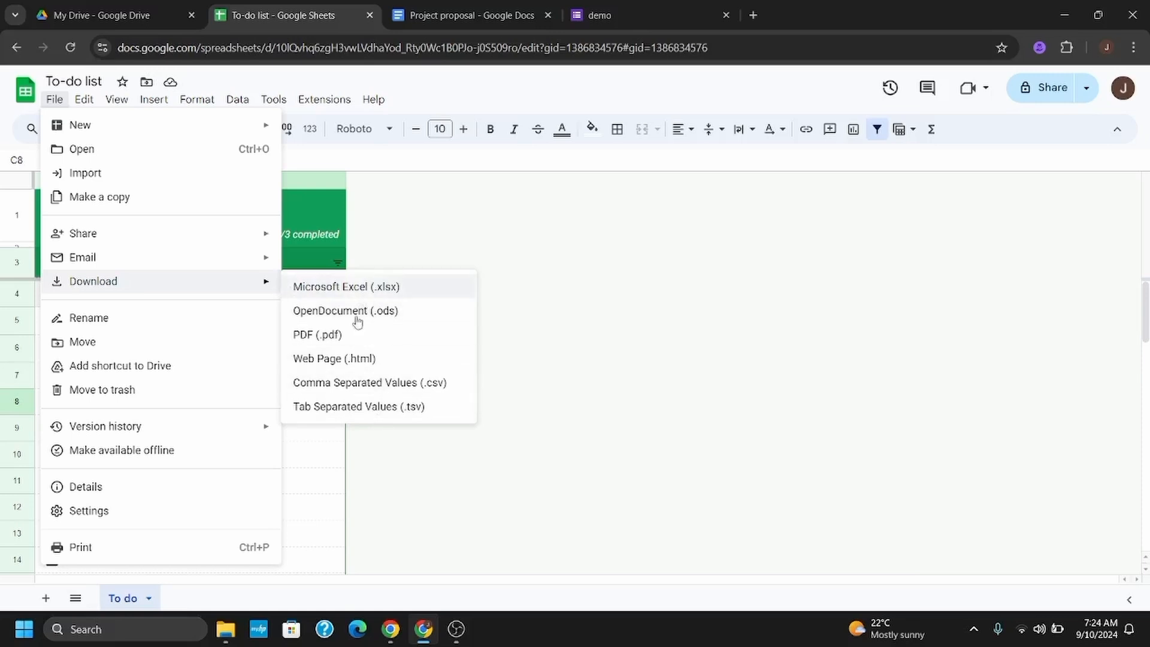
{"action": "left_click", "coordinate": [673, 331]}
{"action": "left_click", "coordinate": [467, 15]}
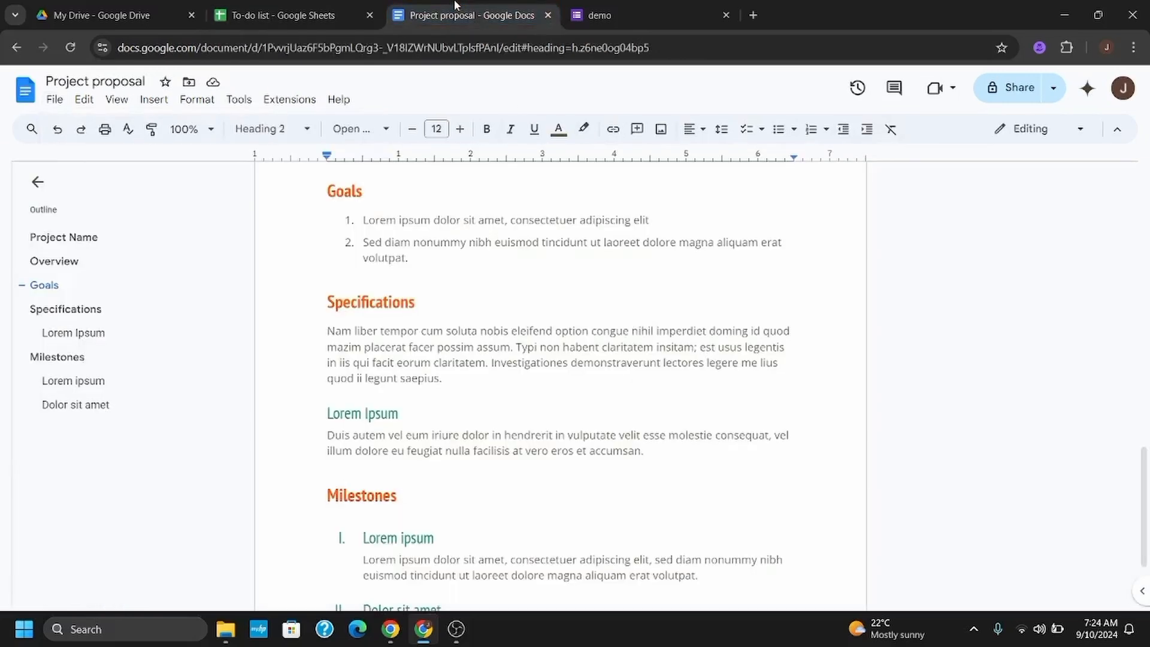
{"action": "left_click", "coordinate": [54, 99]}
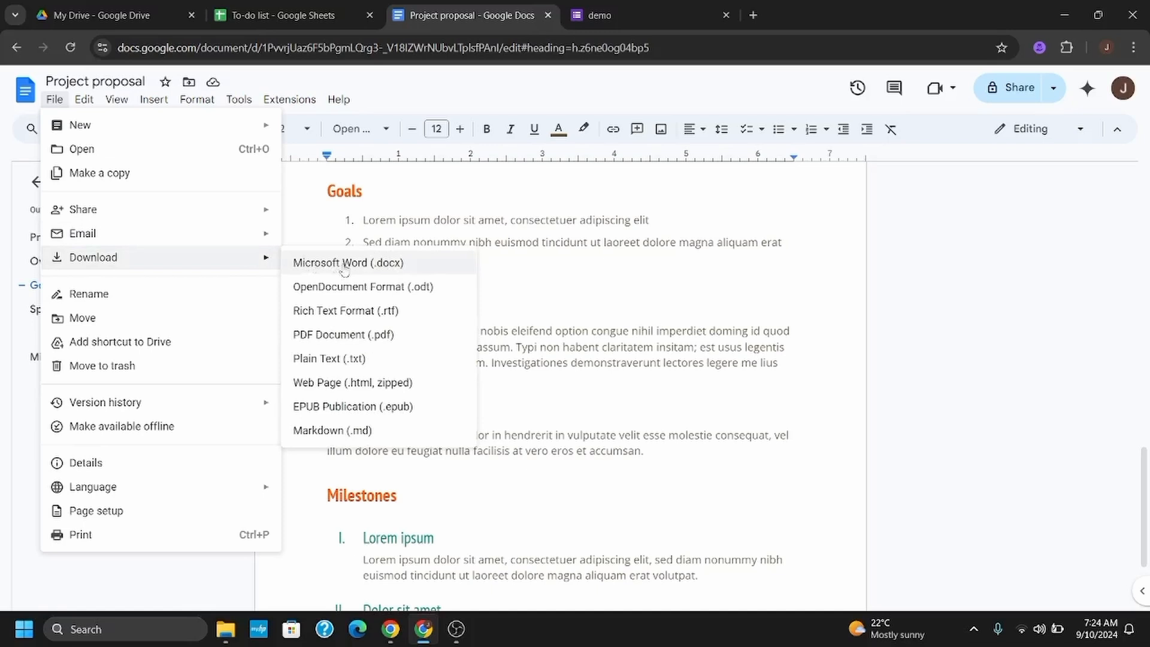
{"action": "mouse_move", "coordinate": [94, 257]}
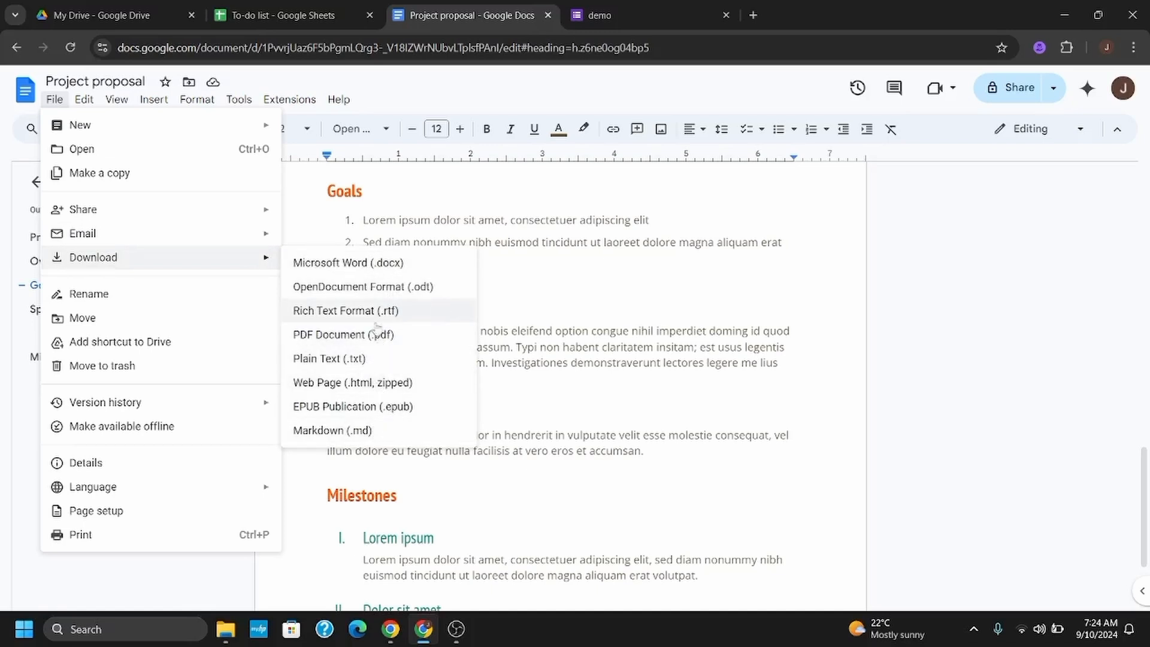
{"action": "left_click", "coordinate": [344, 335]}
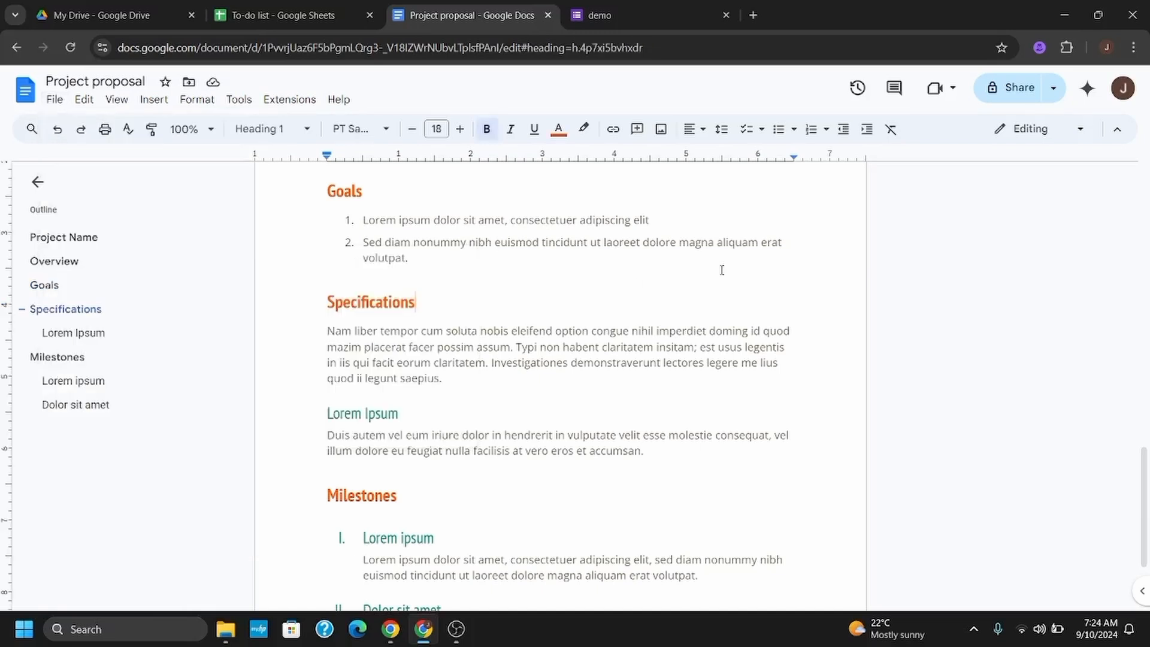